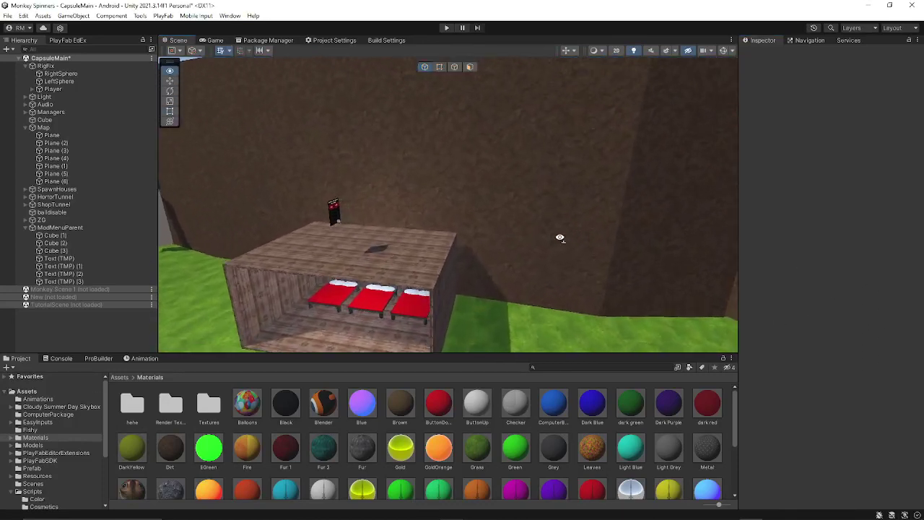
- Fly through the scene to a close frontal view of the moderator menu board
right_drag(559, 237, 392, 248)
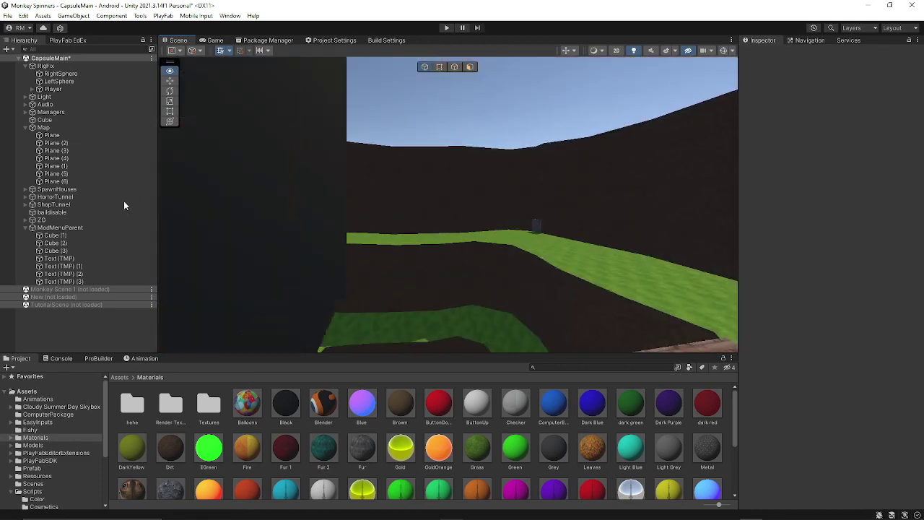
mouse_move(123, 205)
right_down()
mouse_move(207, 116)
mouse_move(299, 168)
mouse_move(169, 242)
mouse_move(360, 159)
right_up()
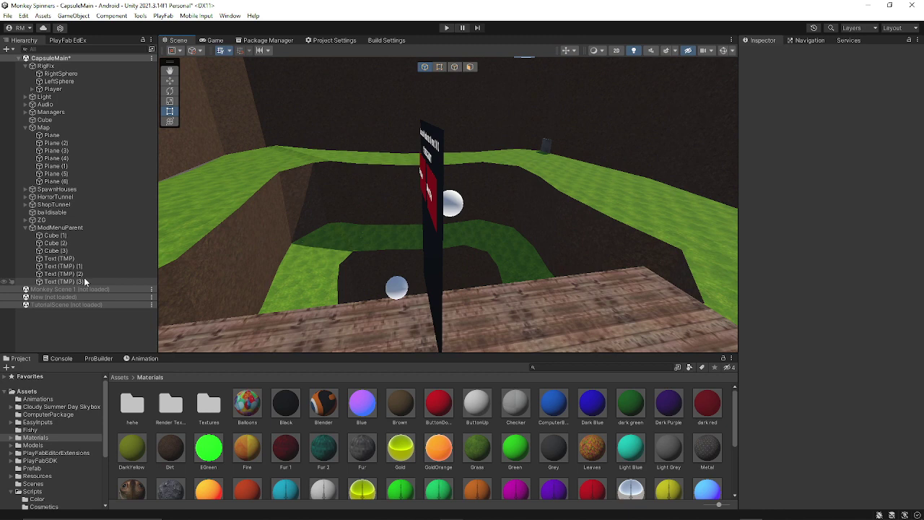
mouse_move(373, 238)
right_down()
mouse_move(479, 212)
mouse_move(465, 258)
right_up()
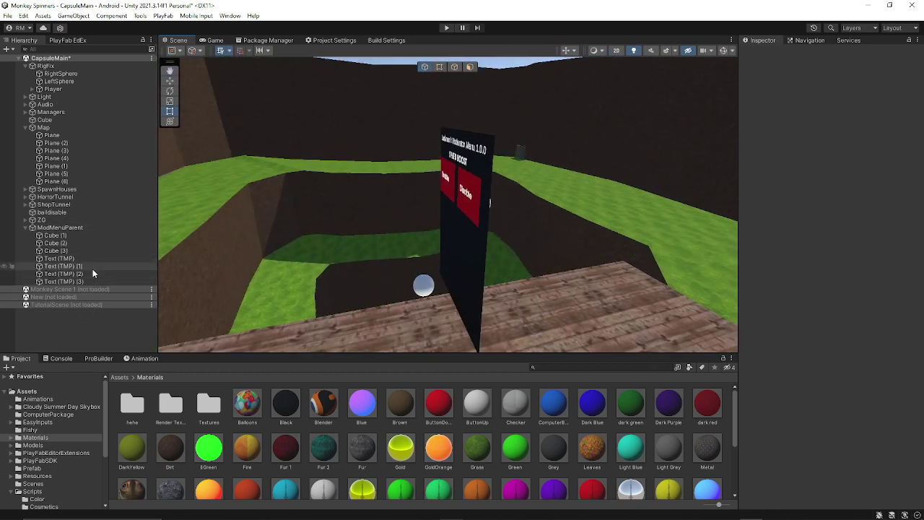
- Thicken Cube (1), the menu's black backing board, by dragging its Z scale, then view it up close
click(73, 228)
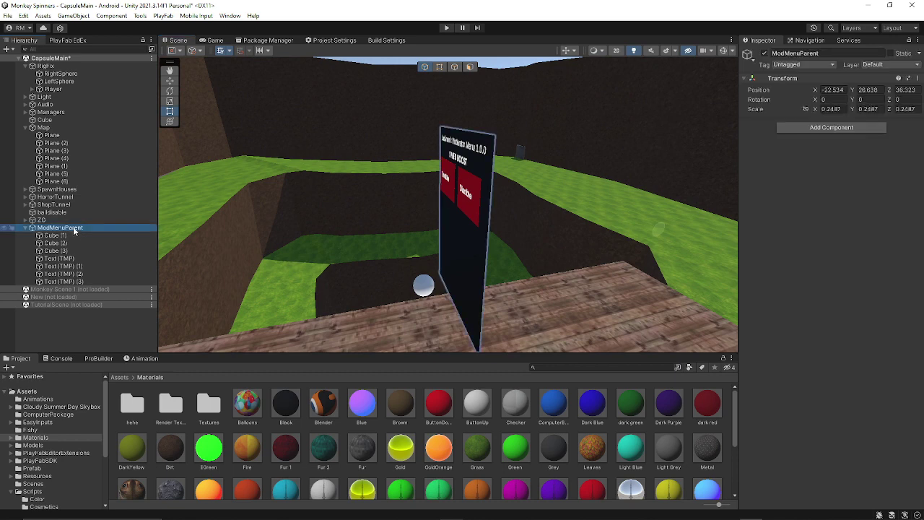
click(443, 227)
right_drag(442, 227, 404, 223)
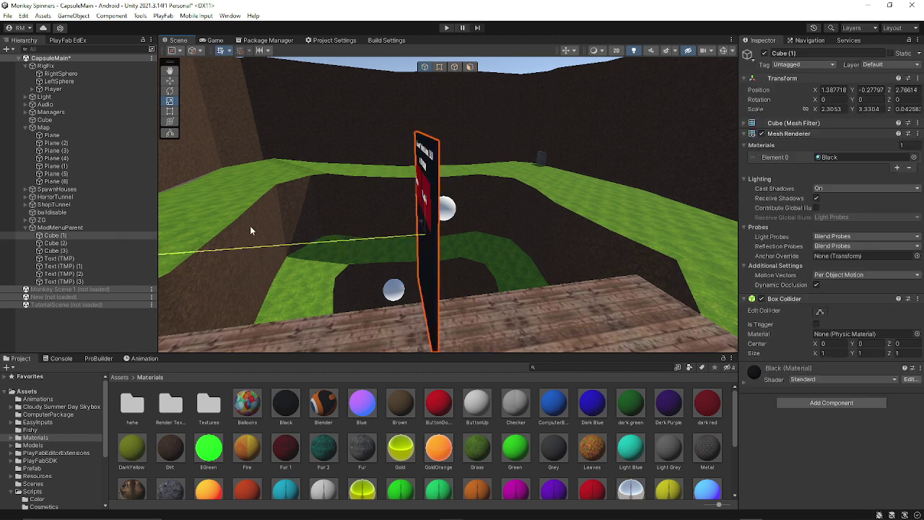
mouse_move(612, 210)
mouse_down()
mouse_move(485, 269)
mouse_move(140, 238)
mouse_move(371, 216)
mouse_up()
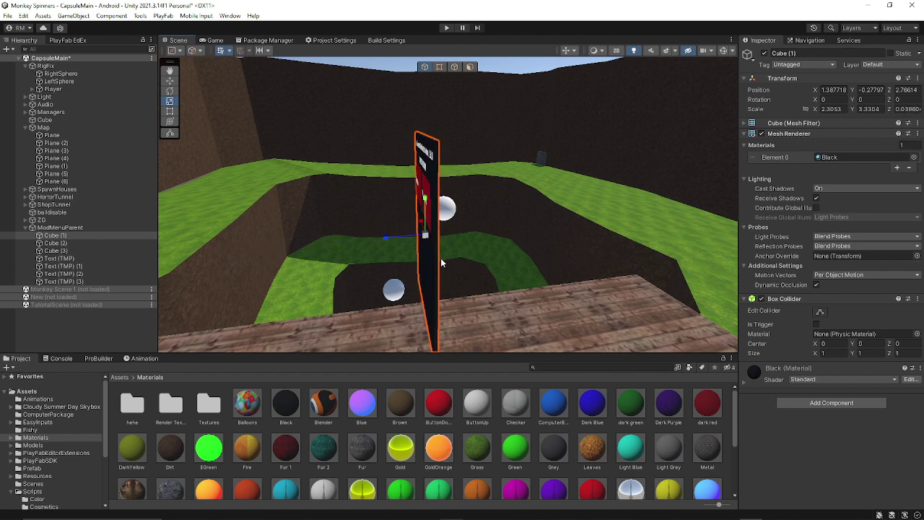
alt+drag(440, 258, 649, 282)
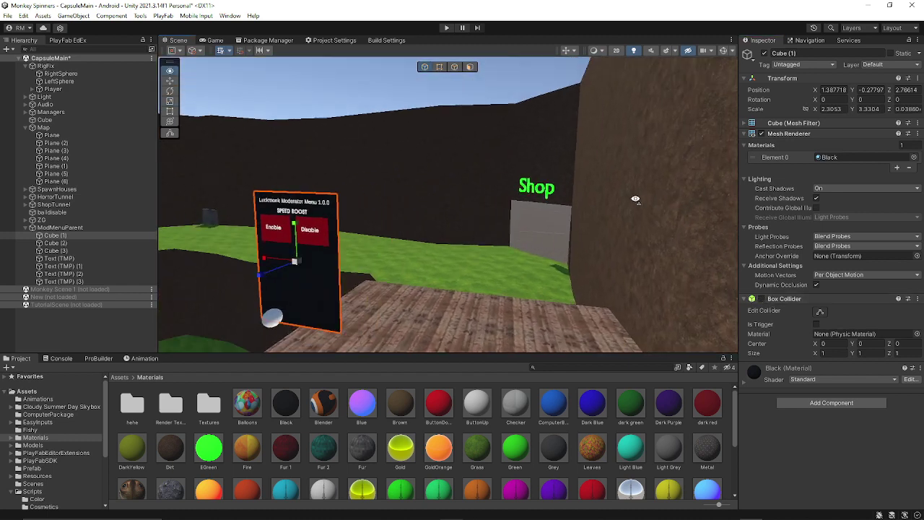
mouse_move(497, 242)
alt+mouse_down()
mouse_move(545, 233)
mouse_move(428, 242)
alt+mouse_up()
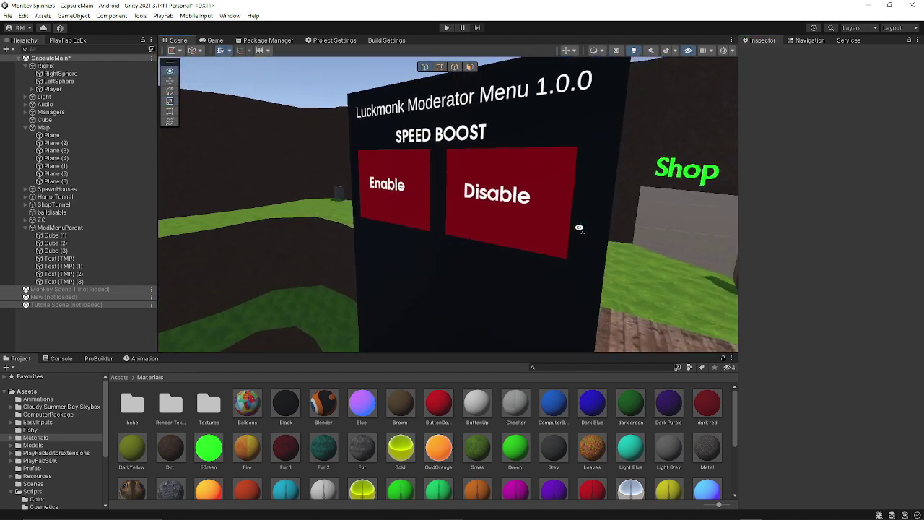
- Select the black backing board and orbit around it to check its thin depth
click(429, 242)
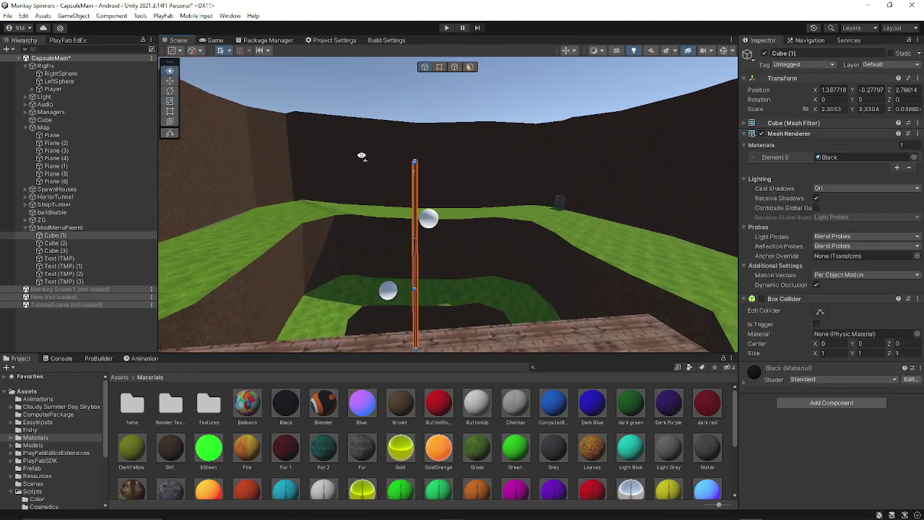
mouse_move(361, 155)
alt+mouse_down()
mouse_move(398, 181)
mouse_move(390, 175)
alt+mouse_up()
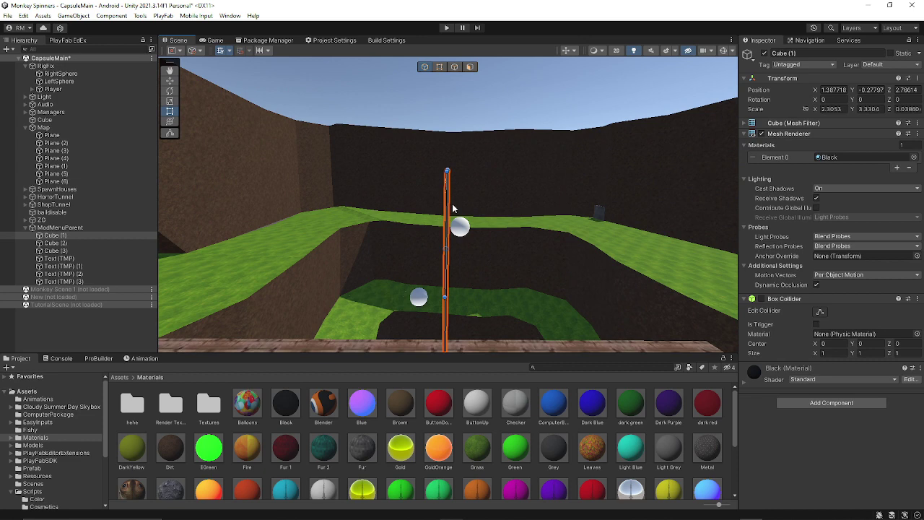
alt+drag(452, 214, 503, 247)
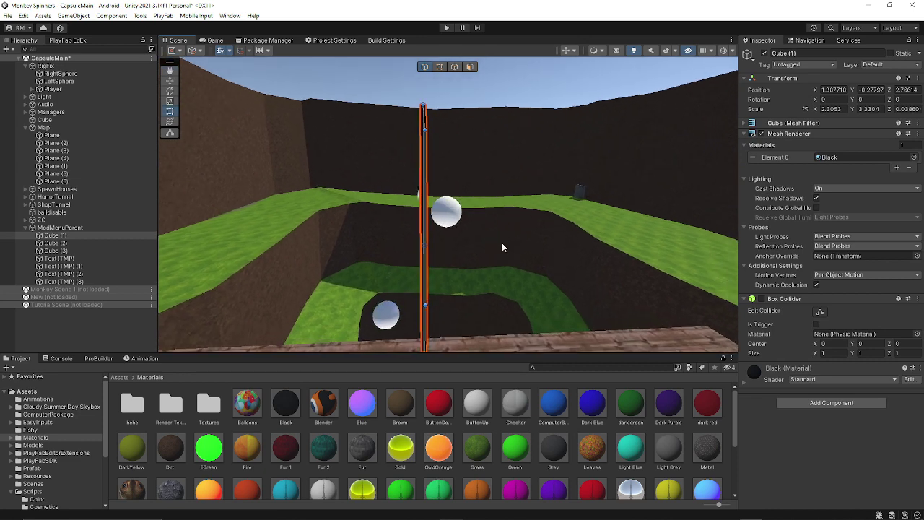
mouse_move(436, 177)
alt+mouse_down()
mouse_move(460, 219)
mouse_move(415, 201)
alt+mouse_up()
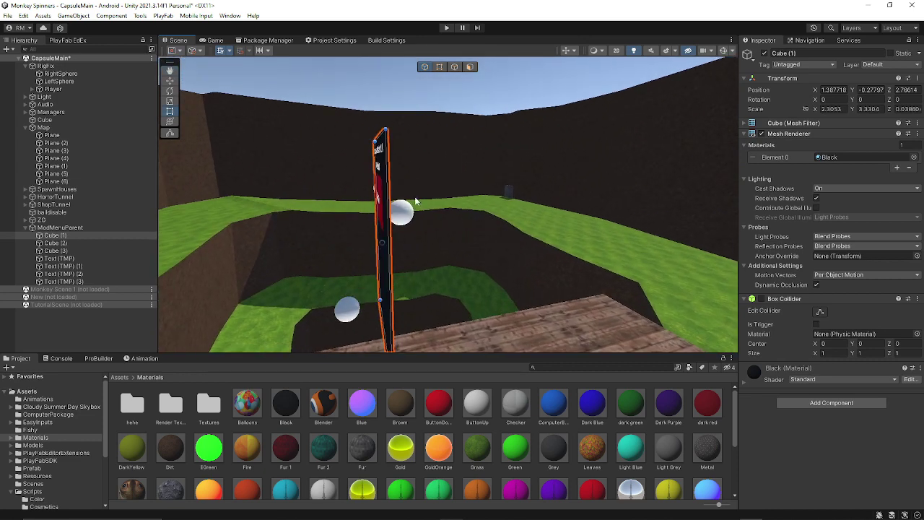
- Scale the backing board thicker and nudge it back along its Z depth
click(170, 101)
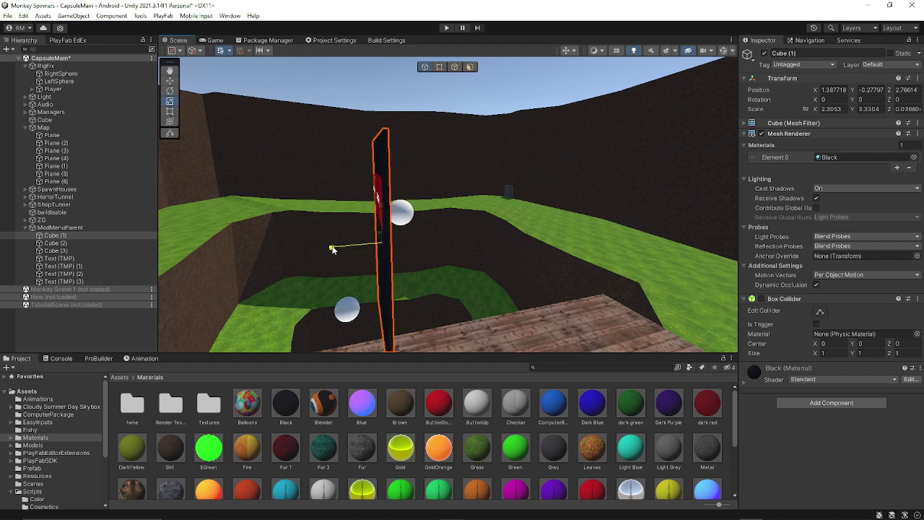
drag(332, 249, 212, 255)
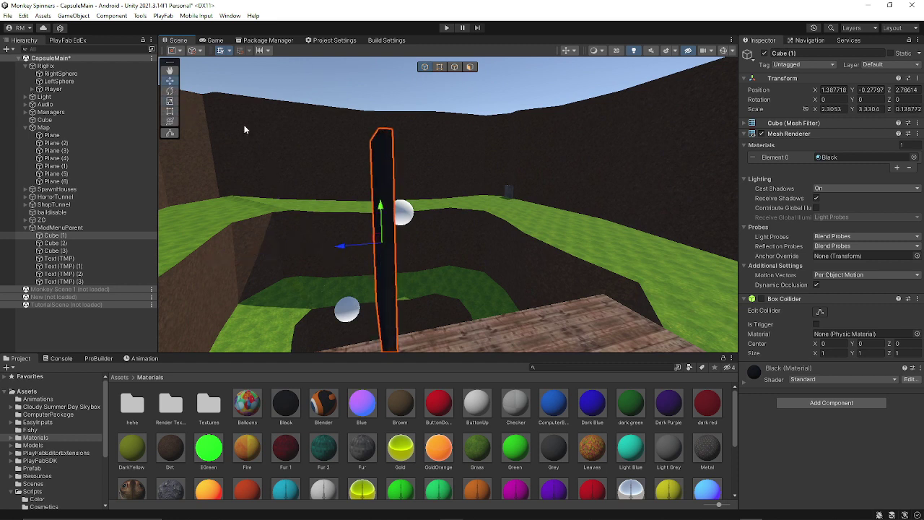
drag(353, 245, 357, 253)
mouse_move(356, 252)
right_down()
mouse_move(410, 175)
mouse_move(273, 106)
mouse_move(348, 189)
mouse_move(301, 185)
mouse_move(180, 217)
right_up()
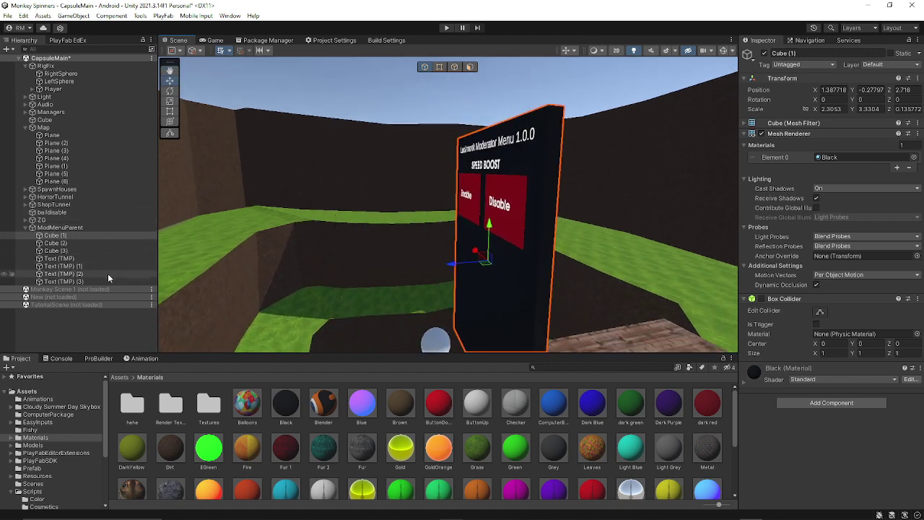
- Scale ModMenuParent uniformly from 0.2487 down to about 0.1586
double_click(92, 227)
right_drag(505, 242, 445, 260)
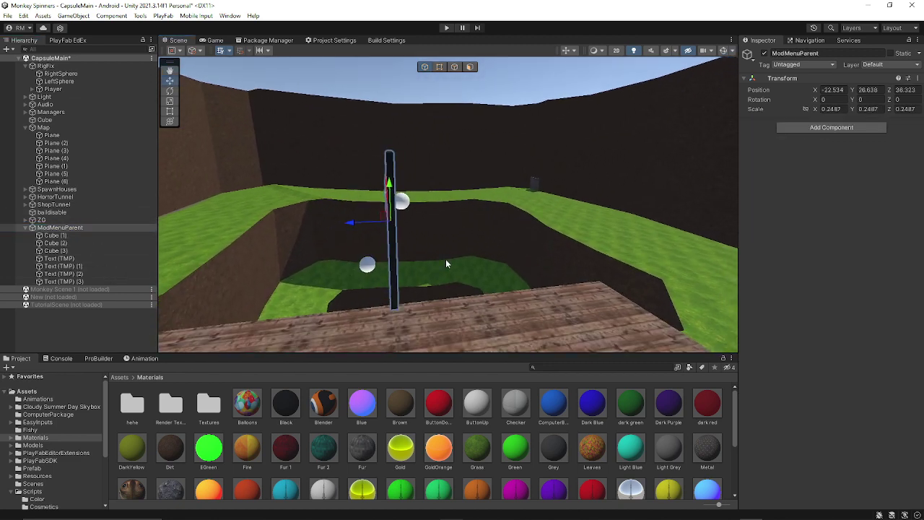
mouse_move(311, 299)
alt+mouse_down()
mouse_move(433, 226)
mouse_move(408, 228)
mouse_move(508, 247)
mouse_move(423, 151)
mouse_move(586, 146)
alt+mouse_up()
mouse_move(374, 187)
alt+mouse_down()
mouse_move(407, 43)
mouse_move(465, 140)
mouse_move(563, 110)
alt+mouse_up()
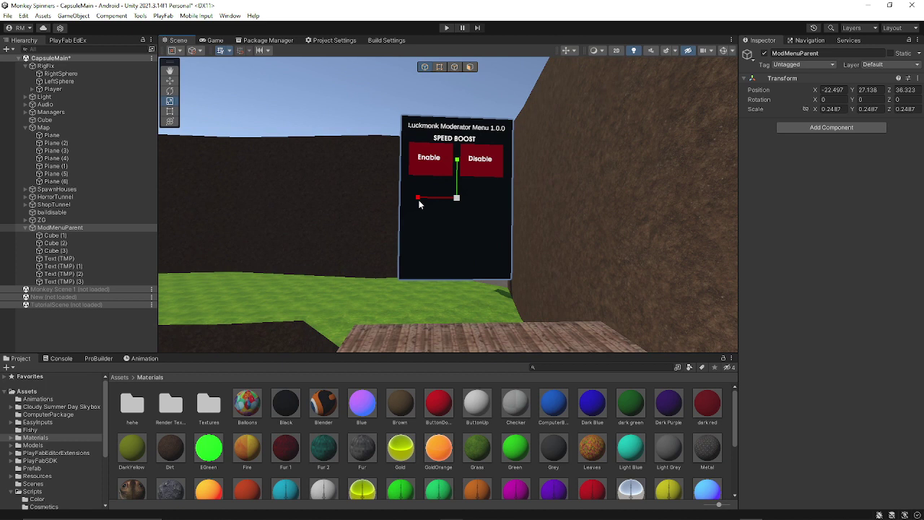
drag(457, 197, 315, 161)
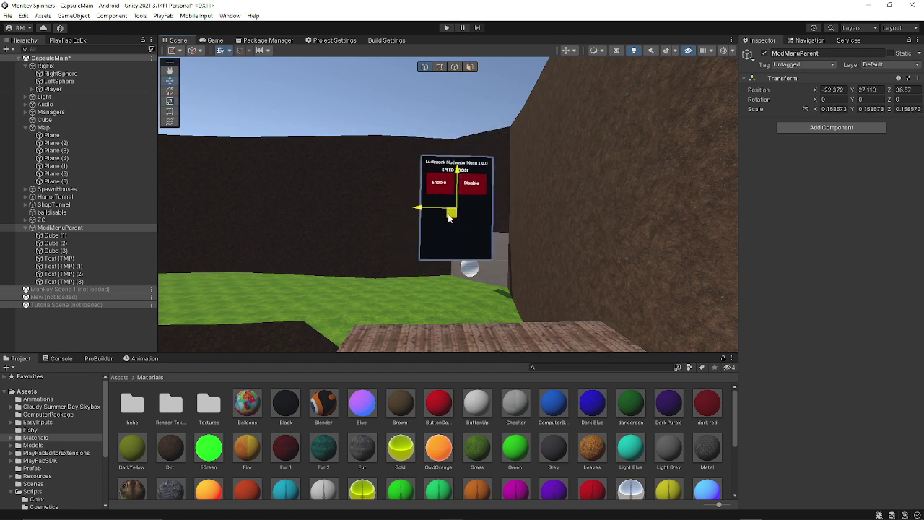
mouse_move(520, 207)
alt+mouse_down()
mouse_move(468, 242)
mouse_move(312, 272)
mouse_move(550, 209)
mouse_move(505, 217)
alt+mouse_up()
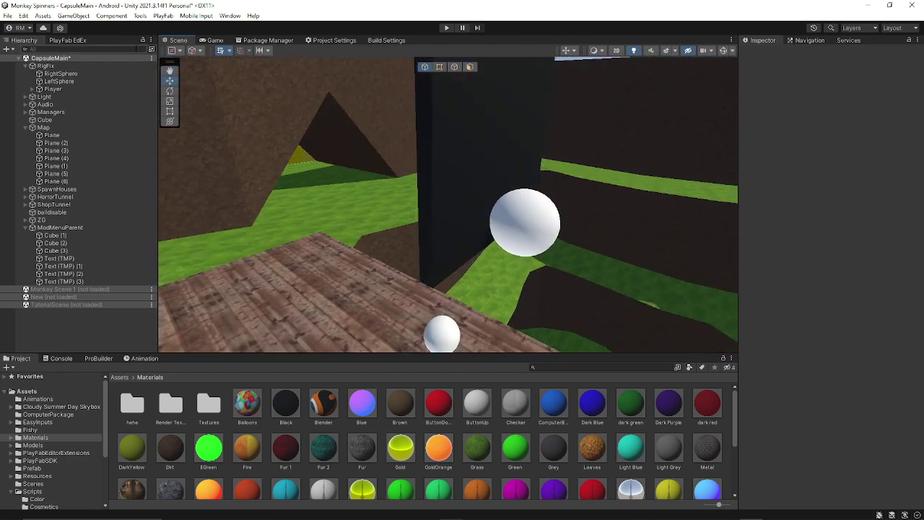
- Select RigFix and look around the wooden floor, spheres and black box near the rig
click(104, 66)
alt+drag(495, 103, 590, 148)
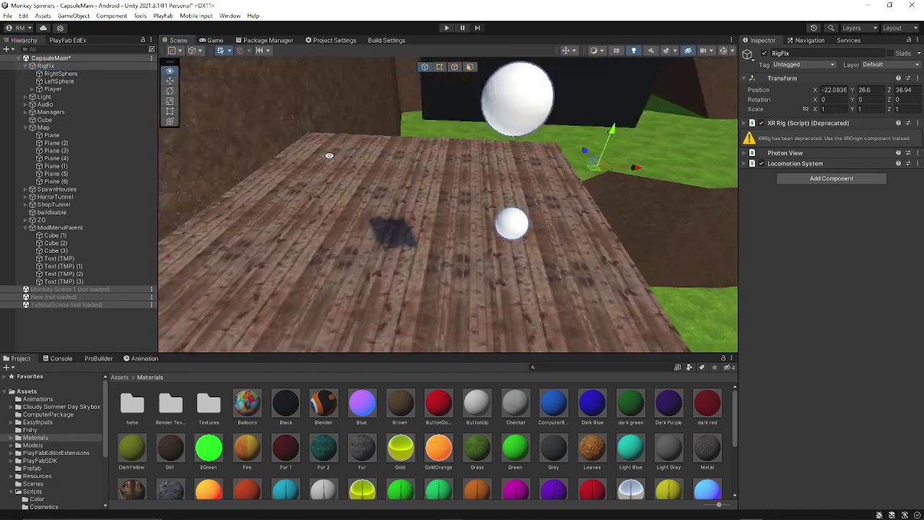
alt+drag(590, 148, 363, 154)
alt+drag(477, 166, 446, 101)
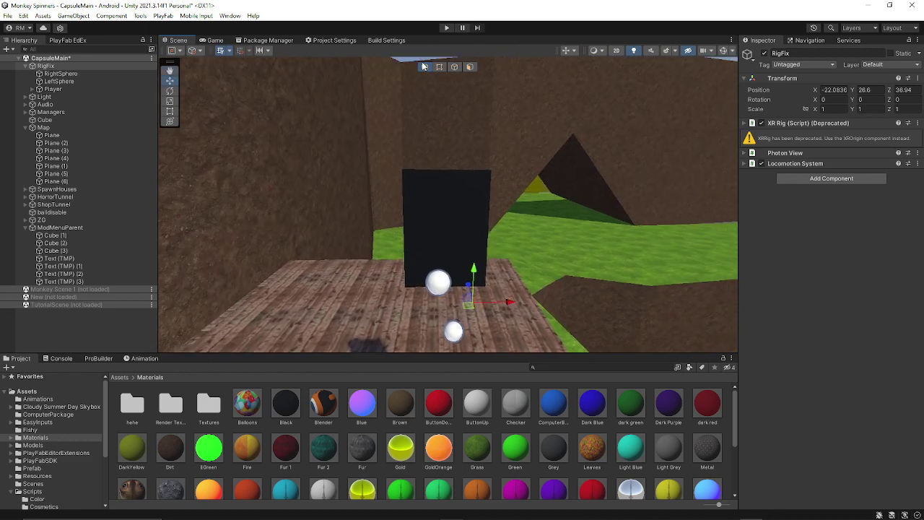
alt+drag(424, 67, 447, 104)
mouse_move(455, 177)
alt+mouse_down()
mouse_move(629, 280)
mouse_move(671, 227)
mouse_move(637, 197)
mouse_move(722, 192)
alt+mouse_up()
scroll(462, 202, up, 5)
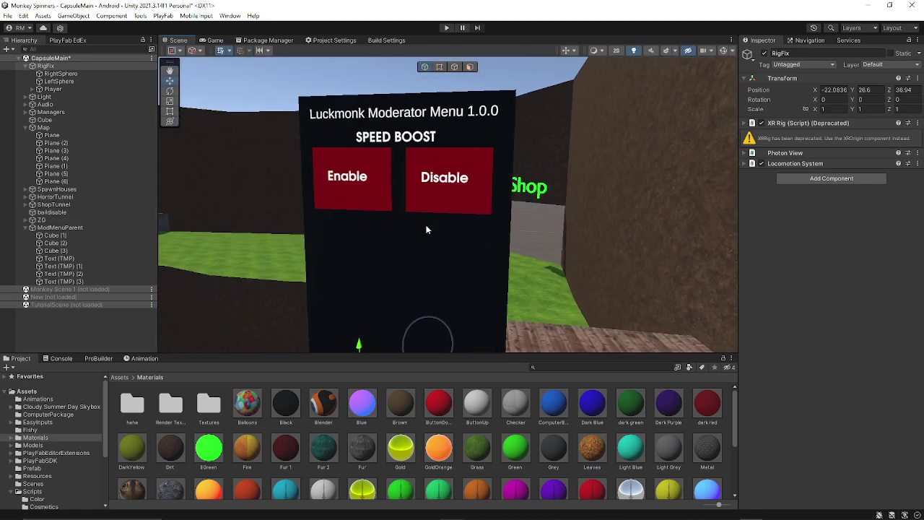
click(589, 177)
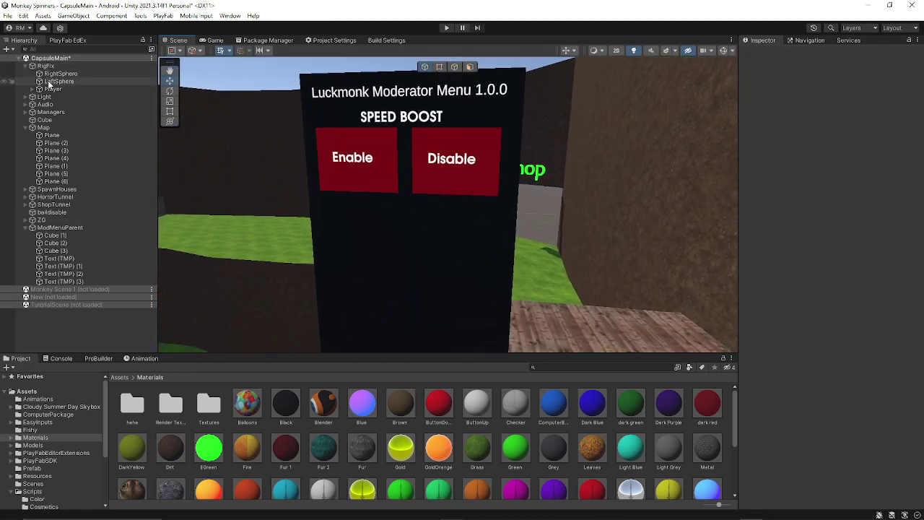
- Move ModMenuParent out of ZG to the root of the Hierarchy
click(60, 227)
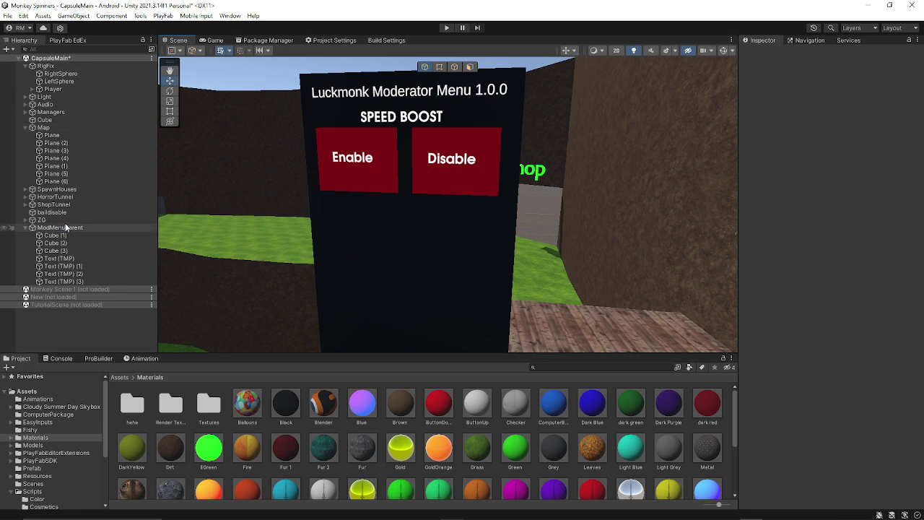
click(26, 219)
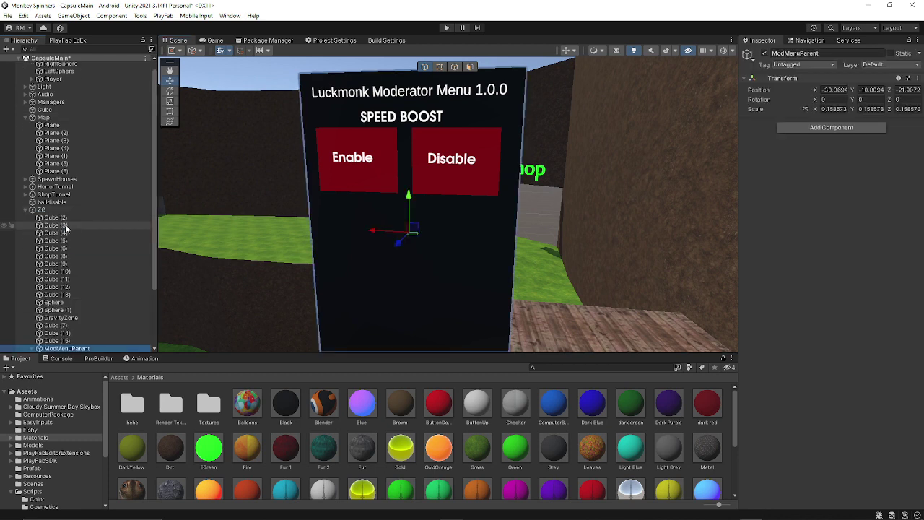
click(25, 210)
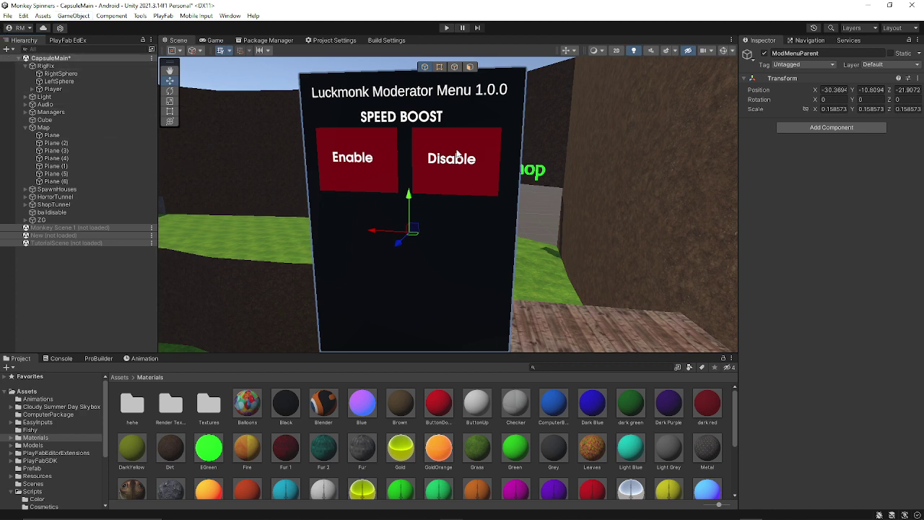
right_drag(456, 153, 394, 168)
key(ctrl+z)
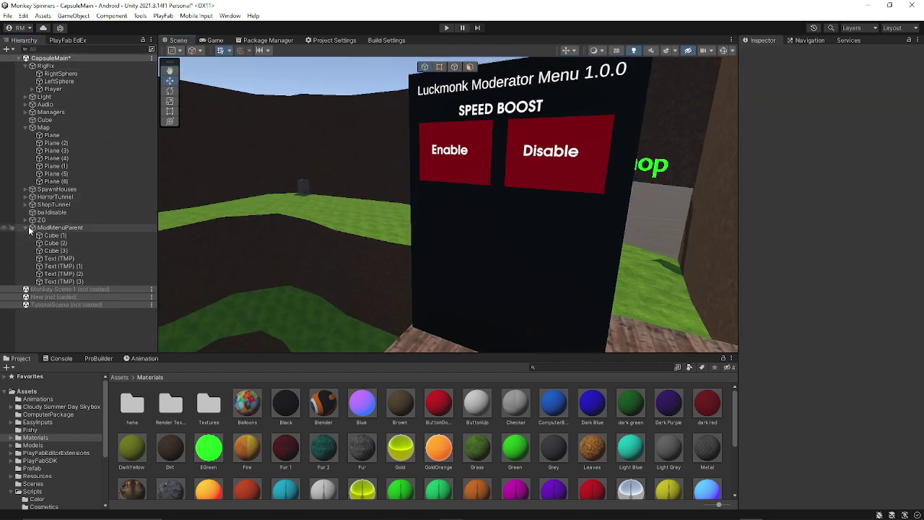
- Create an empty ModMenuManager object and parent it to the Managers group
click(25, 227)
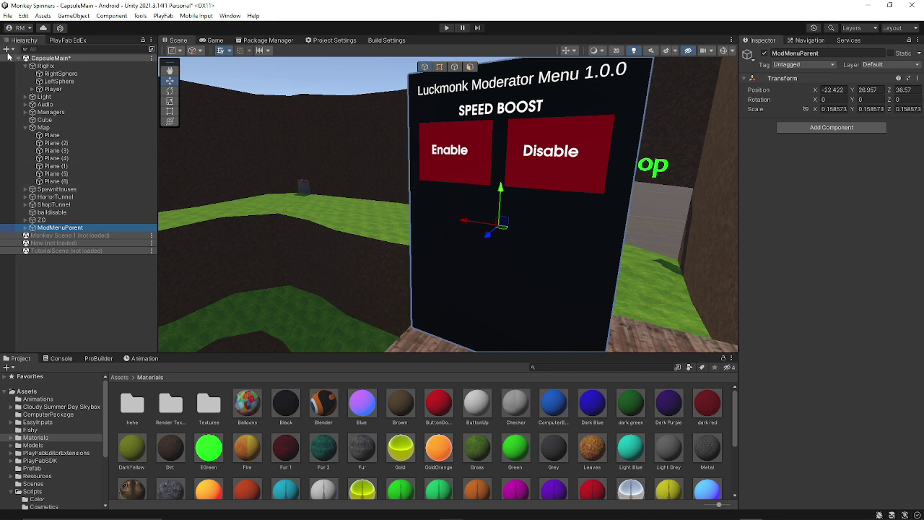
click(6, 49)
click(32, 60)
text(ModMenuMain)
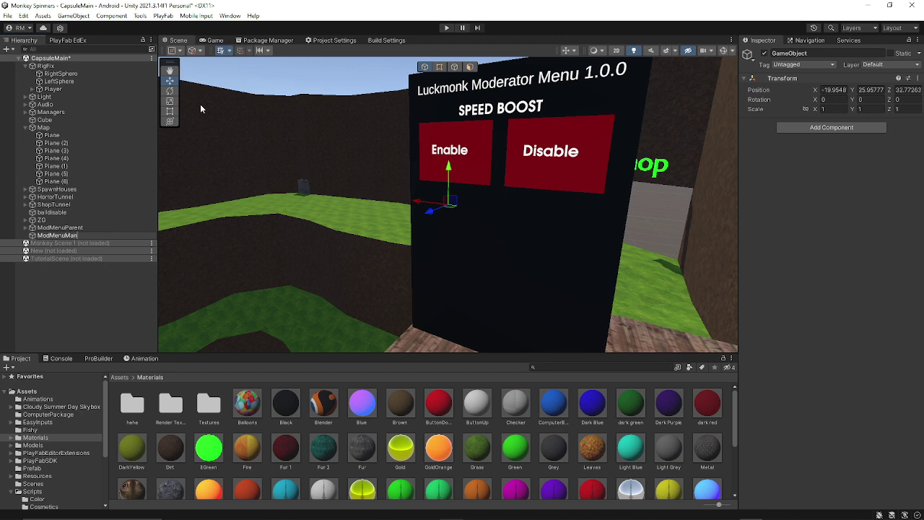
text(ager)
key(Return)
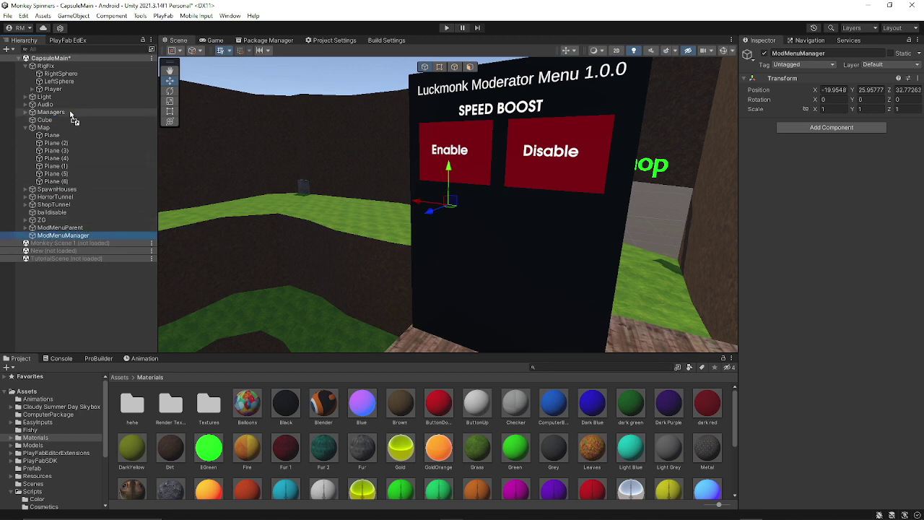
drag(71, 134, 69, 113)
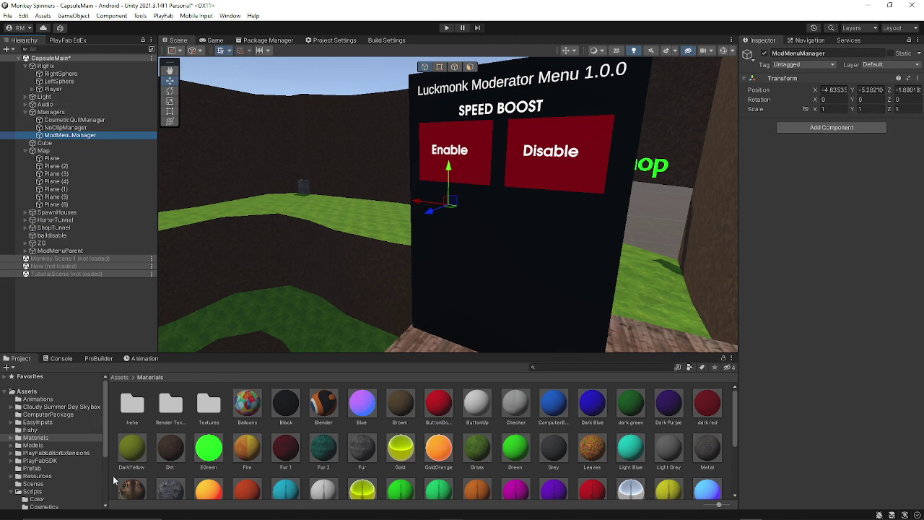
- Add the ModMenu script from Assets/Scripts to ModMenuManager
scroll(113, 480, down, 2)
click(31, 490)
scroll(388, 457, down, 3)
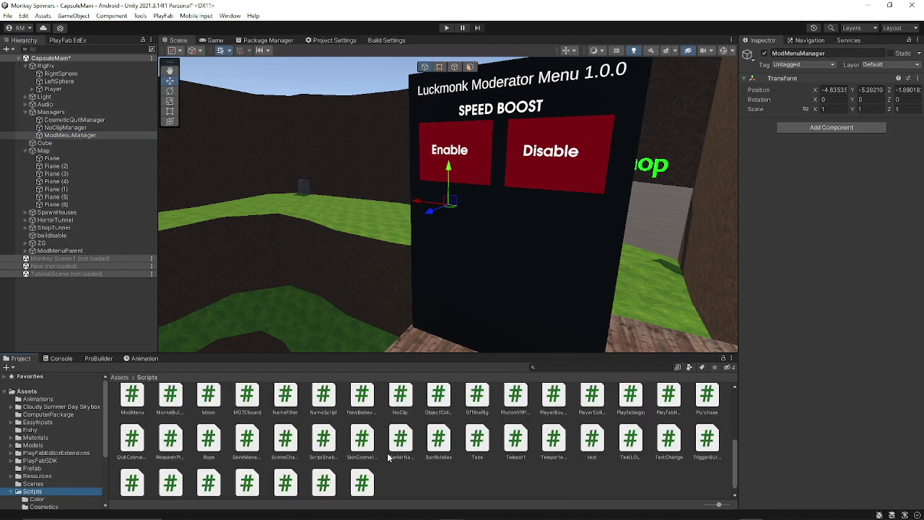
scroll(134, 425, up, 1)
drag(132, 430, 830, 137)
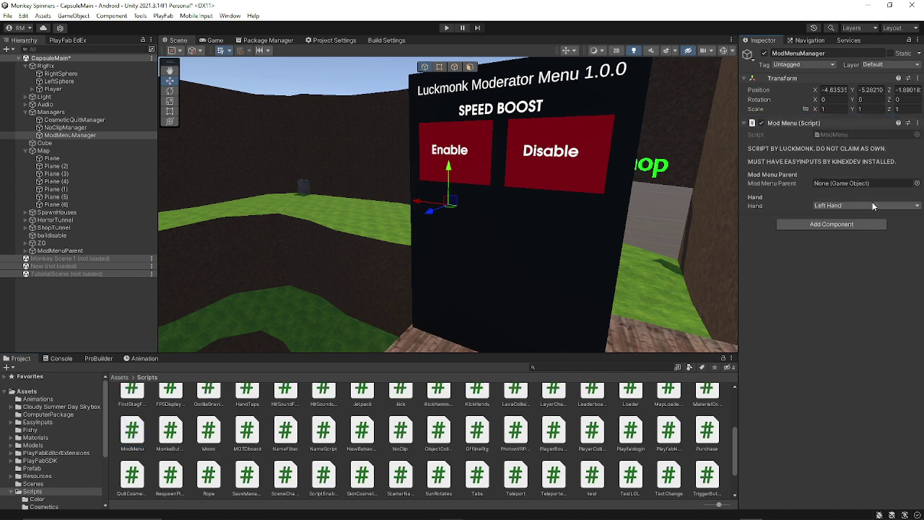
- Switch the Mod Menu Hand option to Right Hand, then back to Left Hand
click(872, 206)
mouse_move(539, 121)
right_down()
mouse_move(367, 133)
mouse_move(369, 123)
right_up()
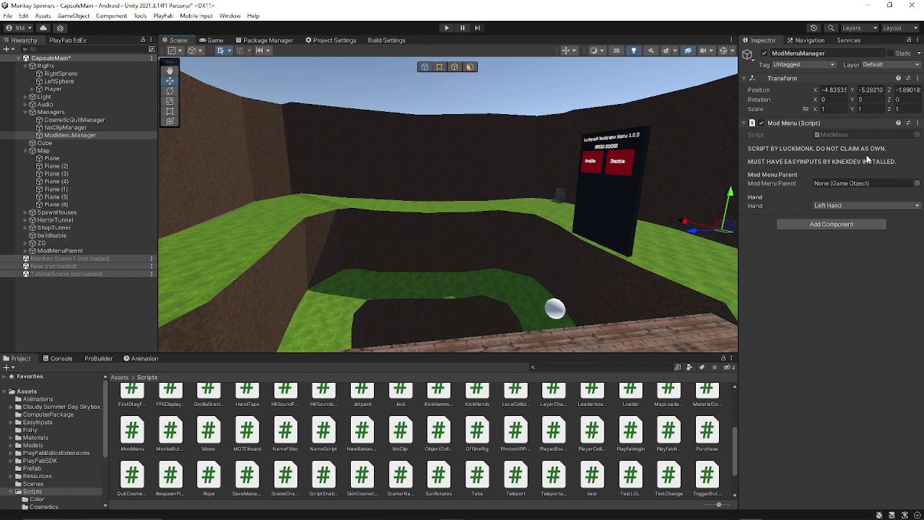
click(866, 207)
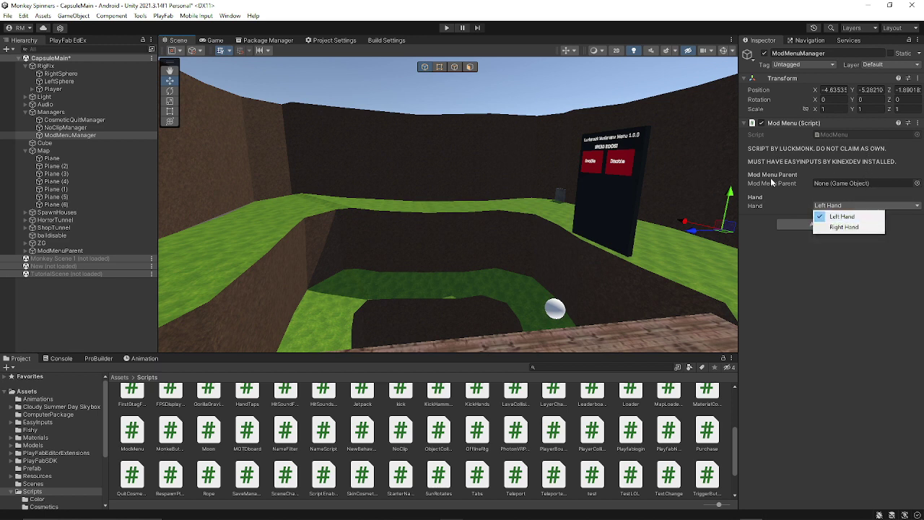
click(843, 227)
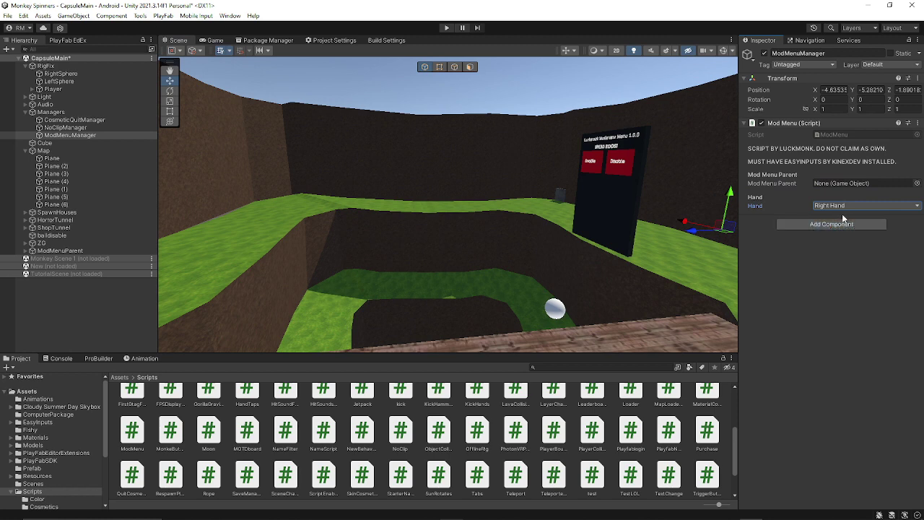
click(842, 207)
mouse_move(619, 134)
right_down()
mouse_move(592, 144)
mouse_move(597, 119)
mouse_move(675, 156)
mouse_move(449, 120)
mouse_move(510, 103)
mouse_move(539, 204)
mouse_move(462, 189)
right_up()
click(402, 209)
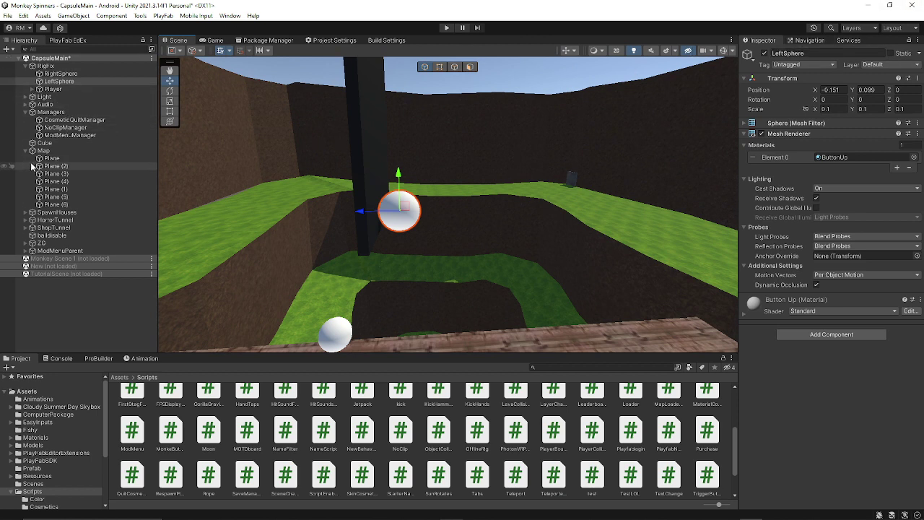
mouse_move(299, 154)
right_down()
mouse_move(403, 165)
mouse_move(367, 142)
mouse_move(707, 127)
mouse_move(697, 124)
mouse_move(738, 41)
mouse_move(464, 206)
mouse_move(467, 305)
mouse_move(526, 430)
mouse_move(326, 391)
right_up()
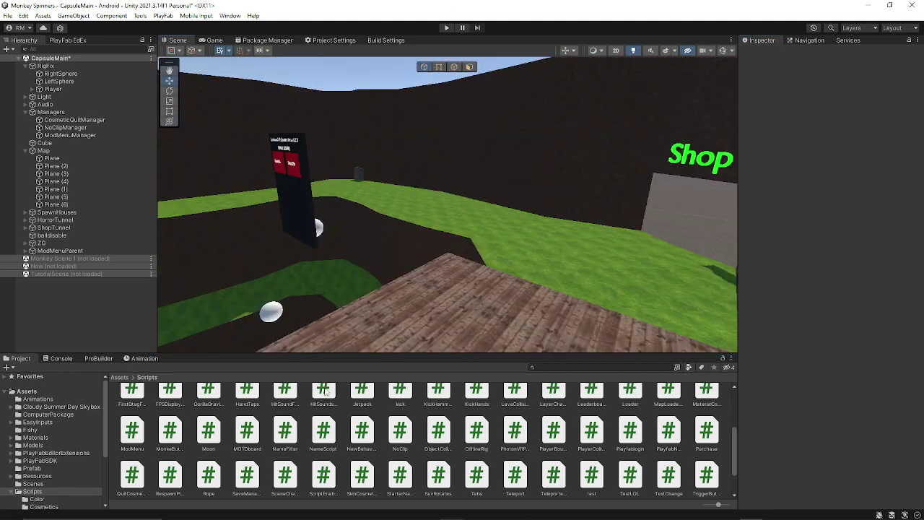
- Disable ModMenuParent so the menu board disappears from the scene
right_drag(325, 393, 91, 244)
click(90, 244)
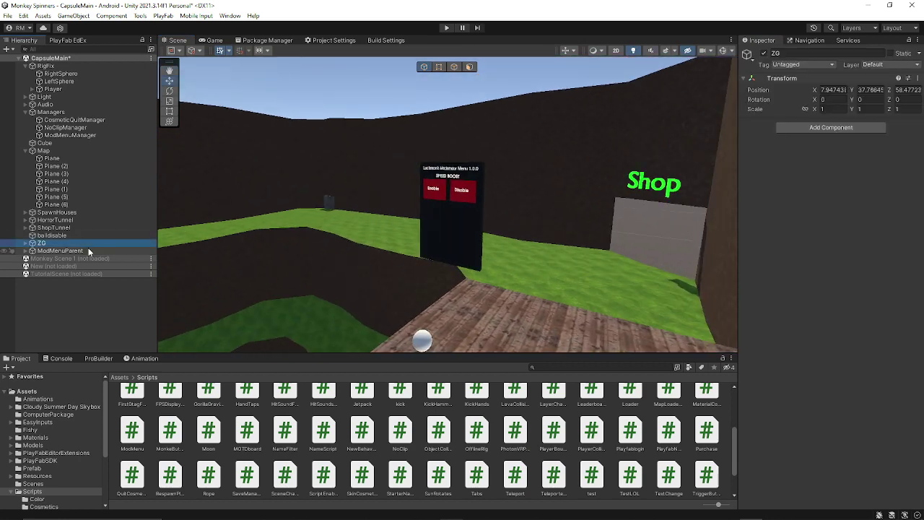
right_drag(540, 150, 729, 66)
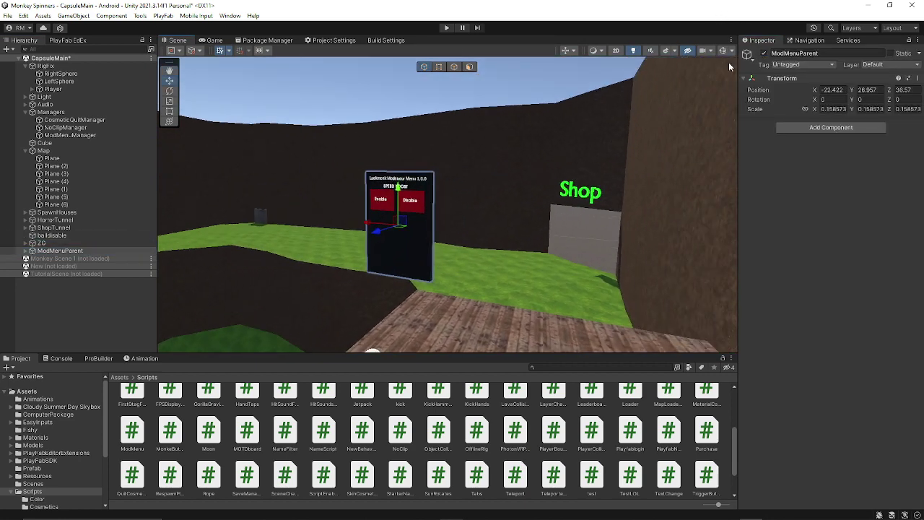
click(763, 54)
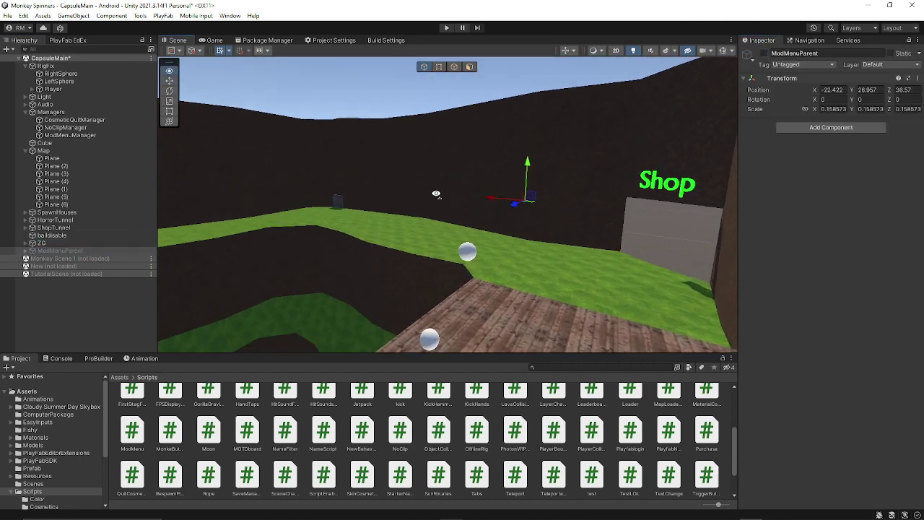
- Link ModMenuParent into ModMenuManager's Mod Menu Parent field
click(96, 137)
right_click(231, 215)
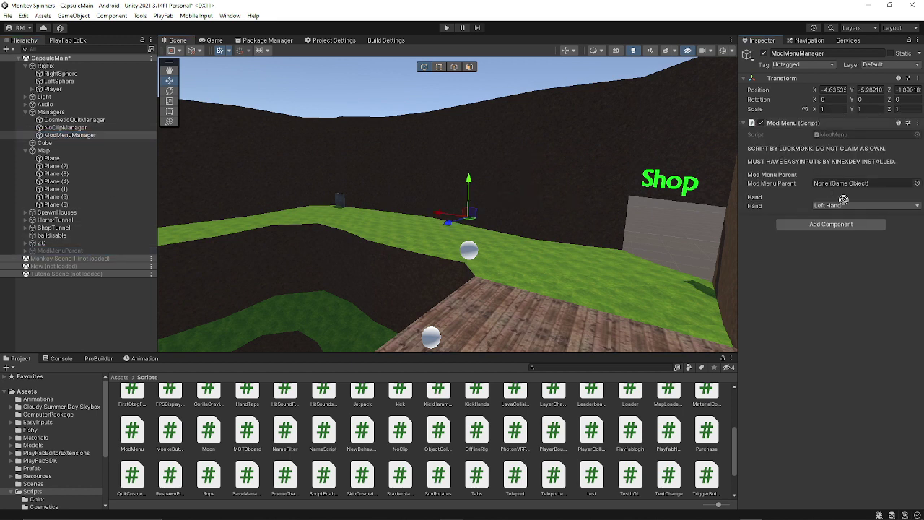
drag(843, 199, 843, 183)
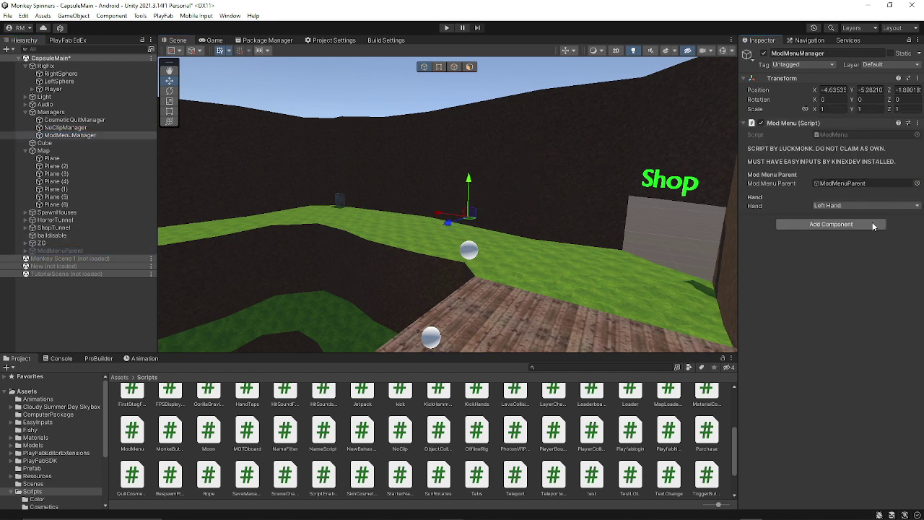
- Toggle the Hand option to Right Hand and back to Left Hand
click(856, 207)
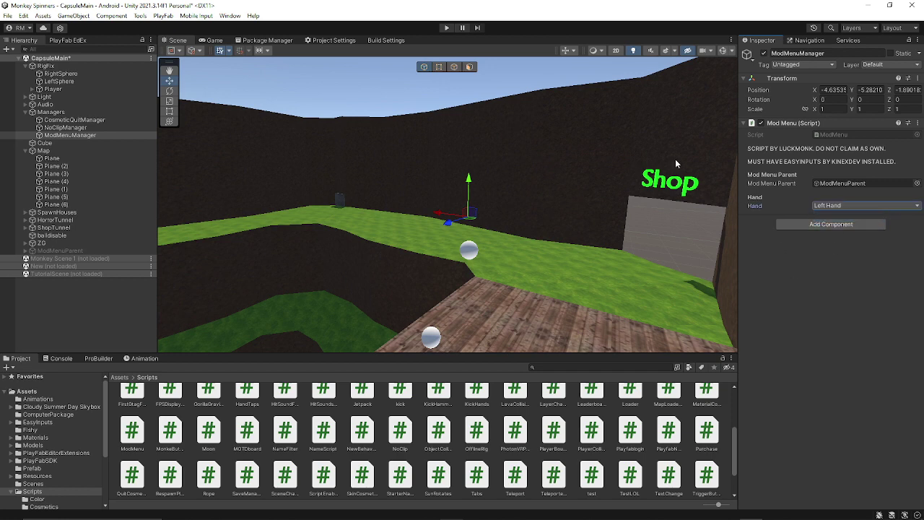
right_drag(675, 163, 446, 165)
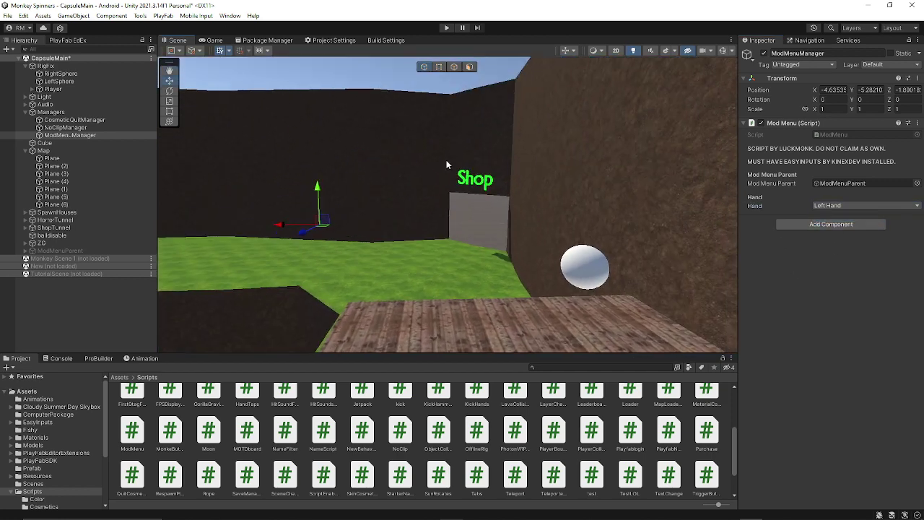
click(838, 208)
click(829, 205)
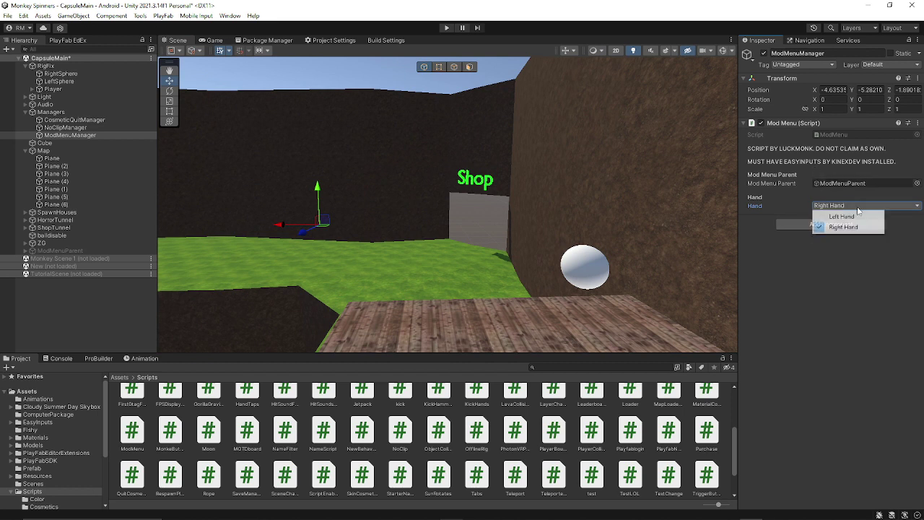
click(830, 214)
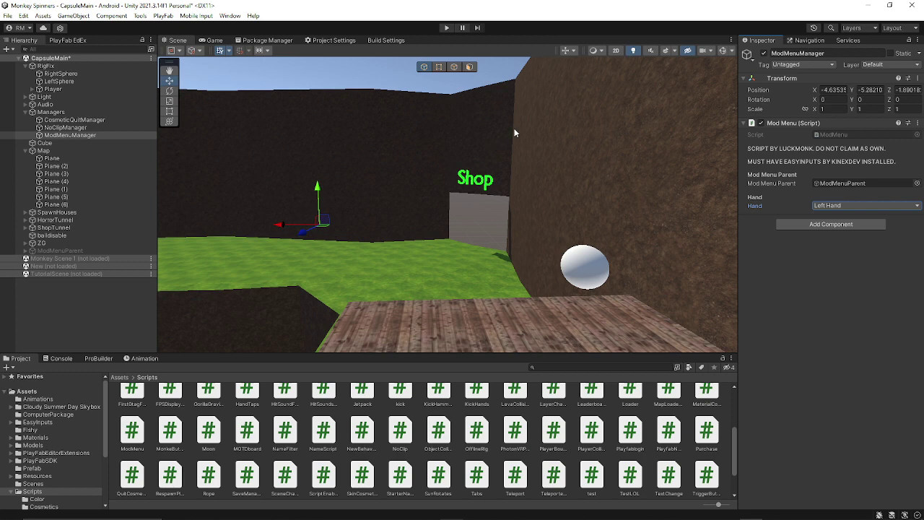
click(450, 192)
mouse_move(450, 192)
alt+mouse_down()
mouse_move(695, 270)
mouse_move(678, 261)
alt+mouse_up()
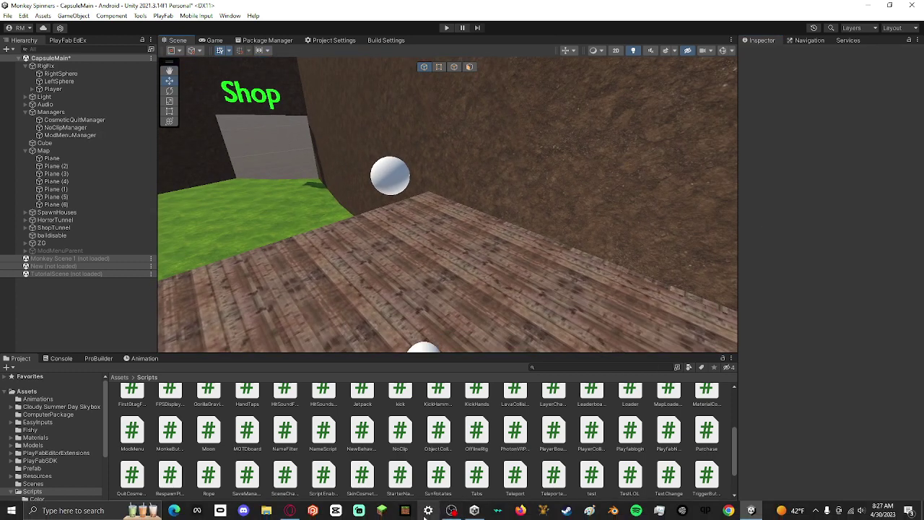